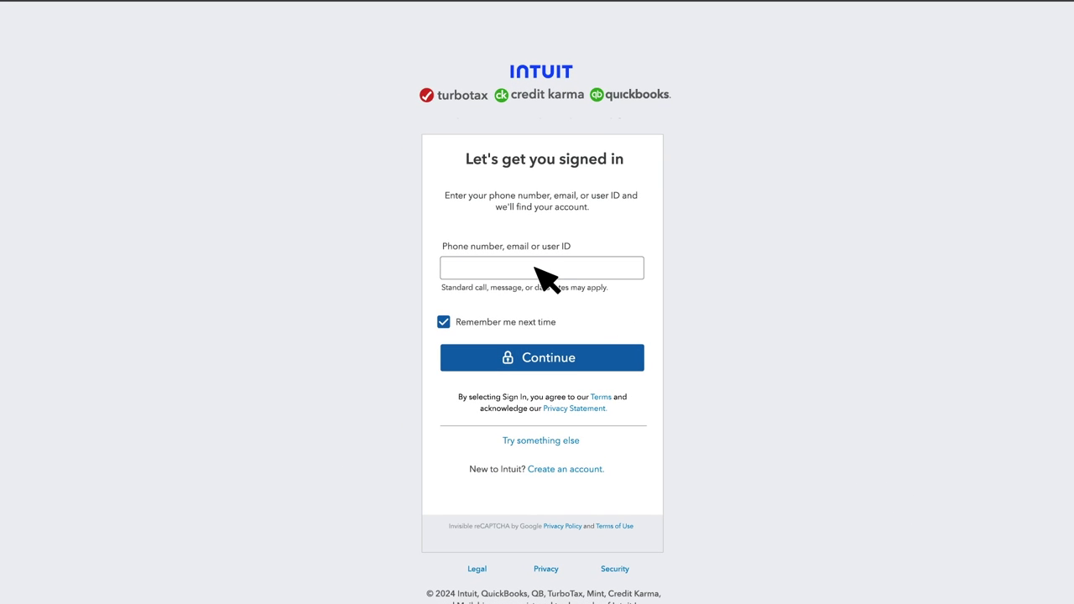
# - Enter the account's sign-in email on Intuit Sign In and continue
pyautogui.click(535, 269)
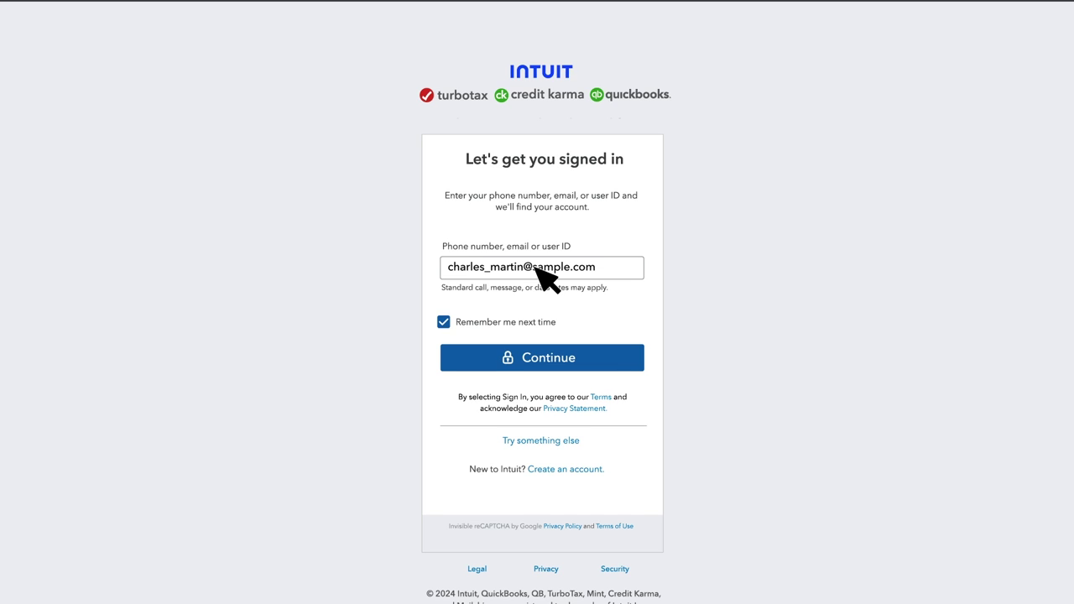
pyautogui.click(601, 356)
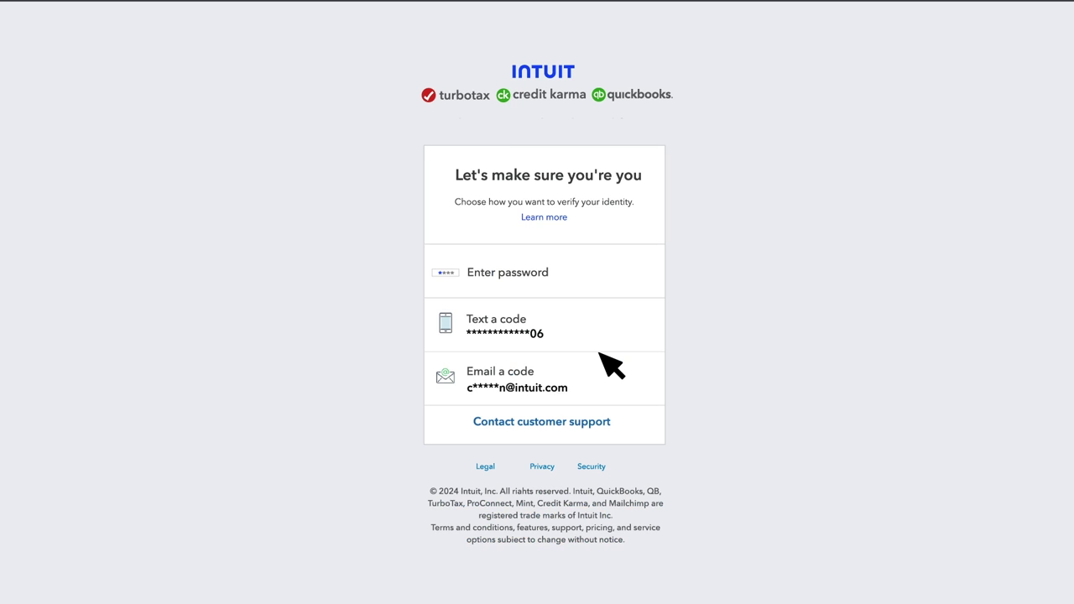
# - Choose email verification and enter the emailed six-digit code on the Check your email page
pyautogui.click(568, 368)
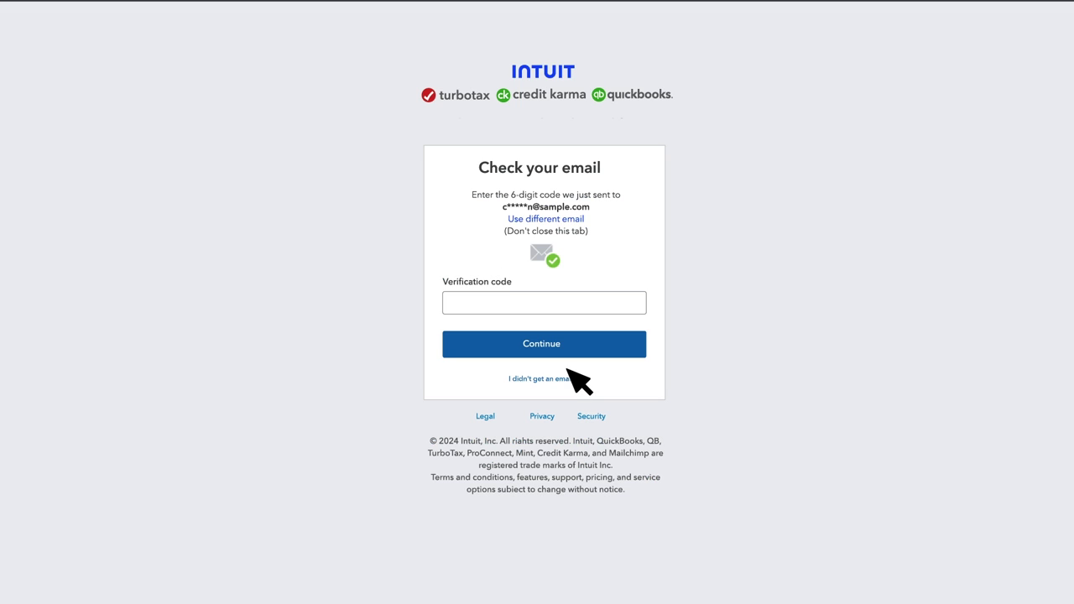
pyautogui.click(576, 305)
pyautogui.write('234567')
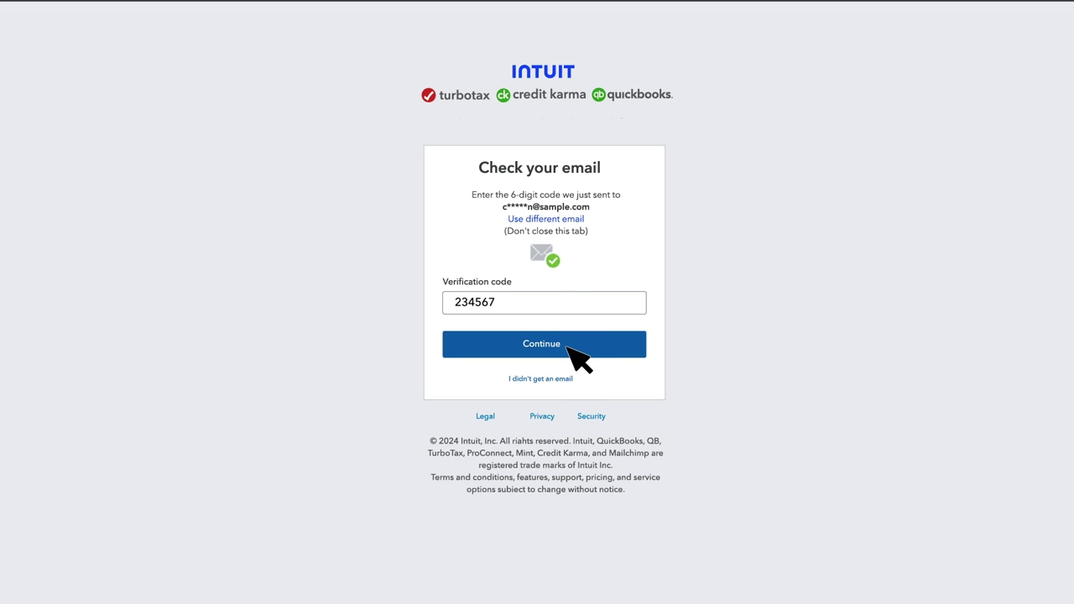
# - Submit the code, set a new password for the account's user ID, and open Manage your Intuit Account
pyautogui.click(568, 346)
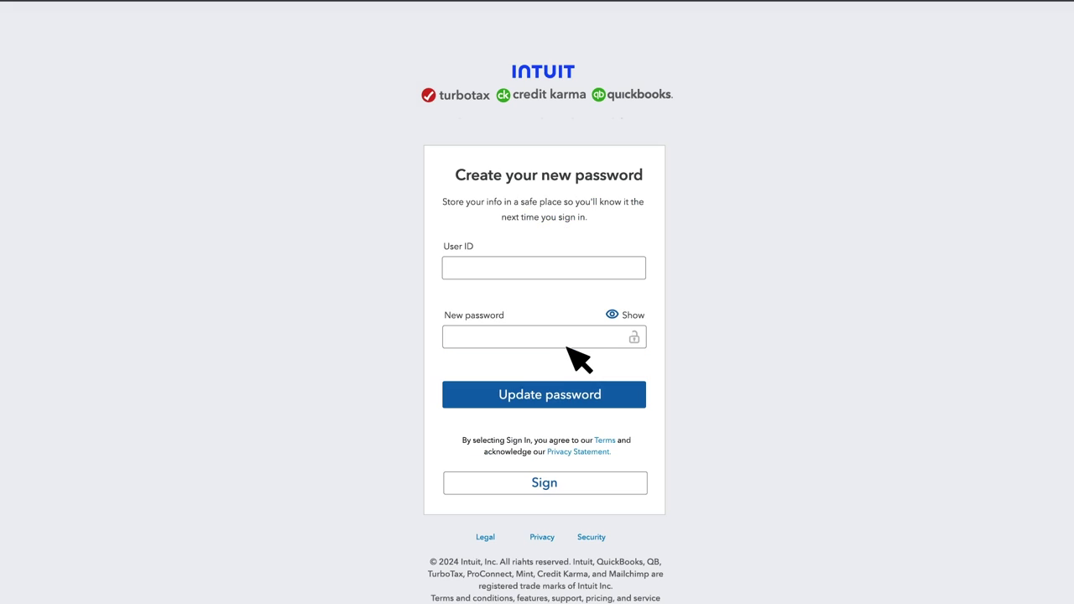
pyautogui.click(567, 267)
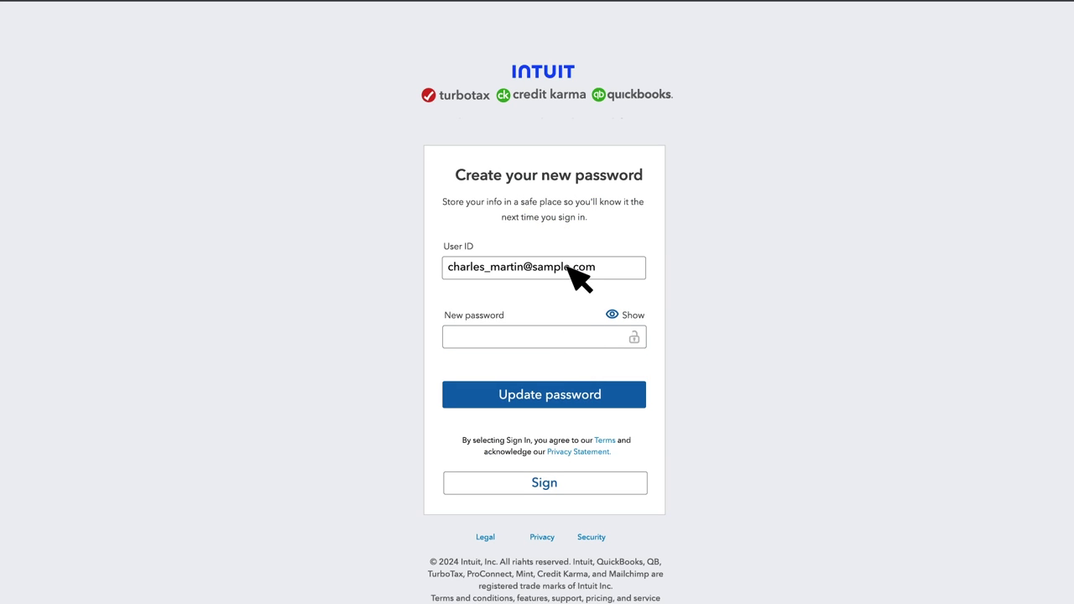
pyautogui.click(569, 336)
pyautogui.write('********')
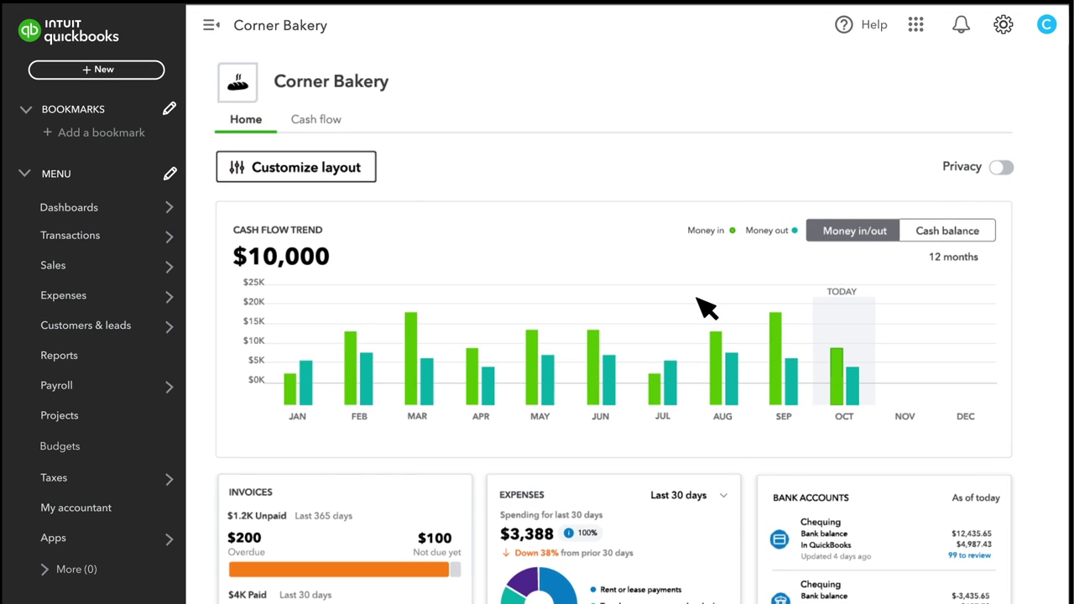
pyautogui.click(1048, 27)
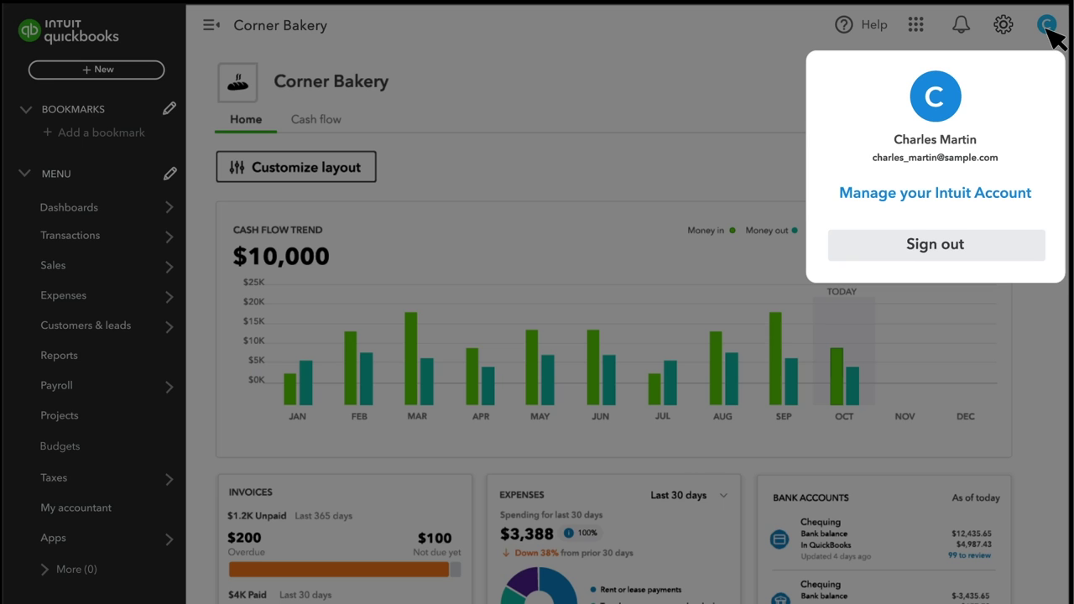
pyautogui.click(982, 197)
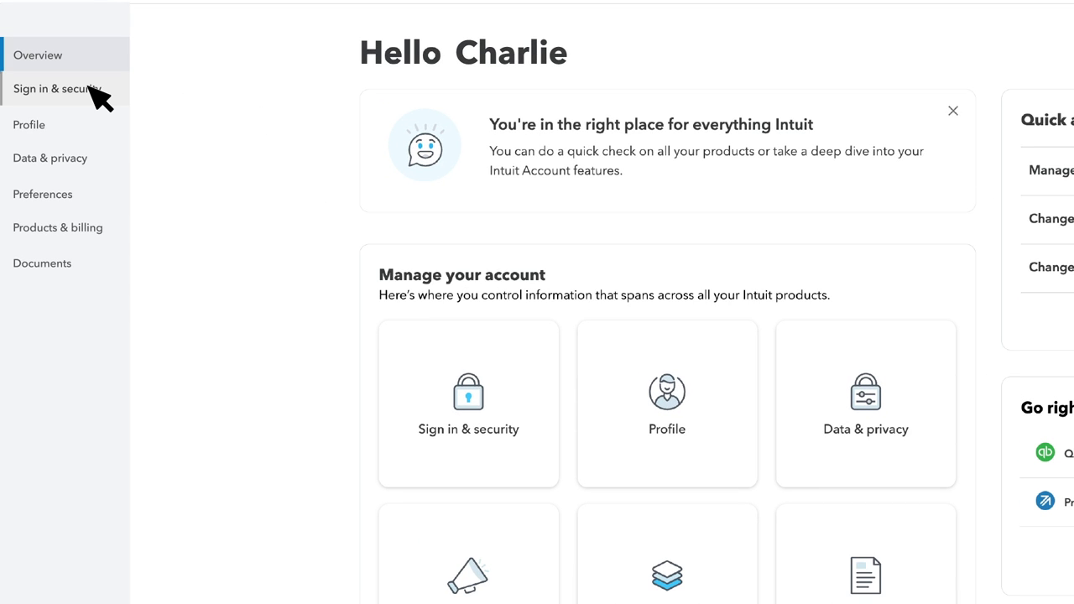
# - Under Sign in & security, submit an emailed verification code, which is rejected as expired or incorrect
pyautogui.click(93, 90)
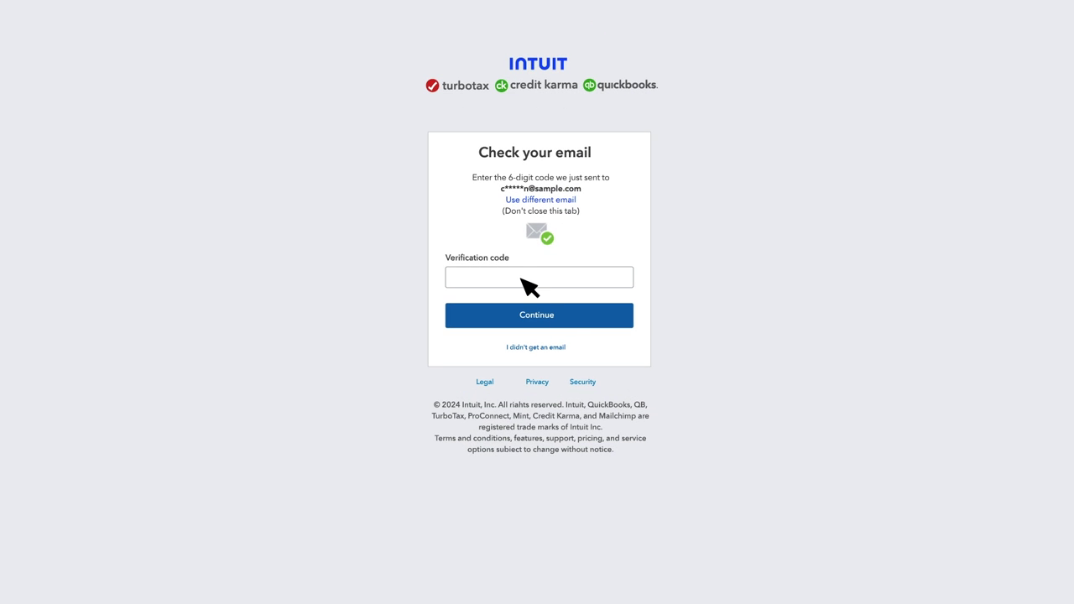
pyautogui.click(531, 286)
pyautogui.write('333333')
pyautogui.click(562, 317)
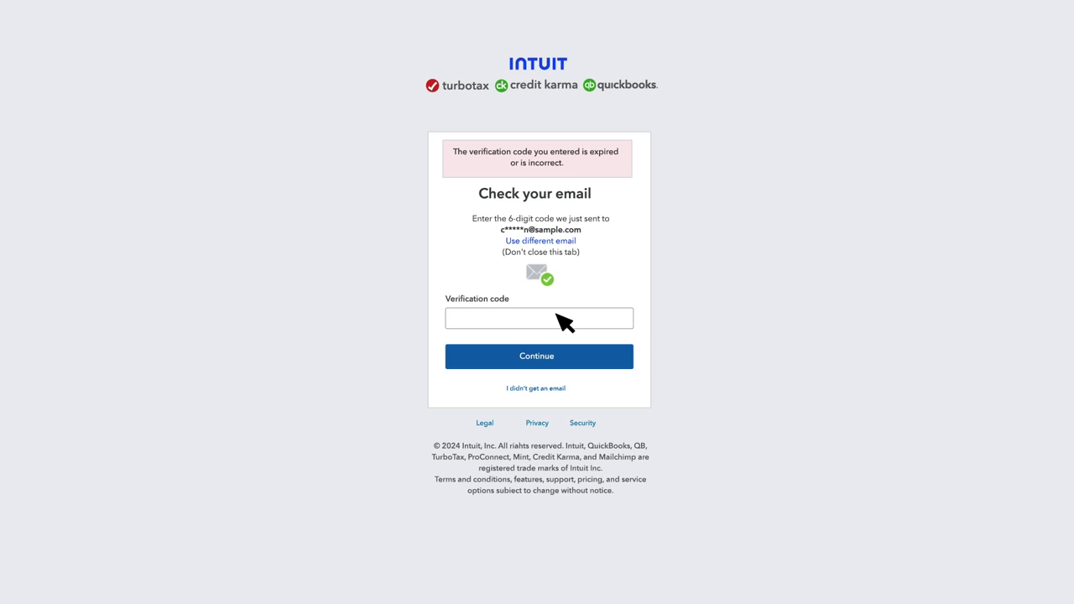
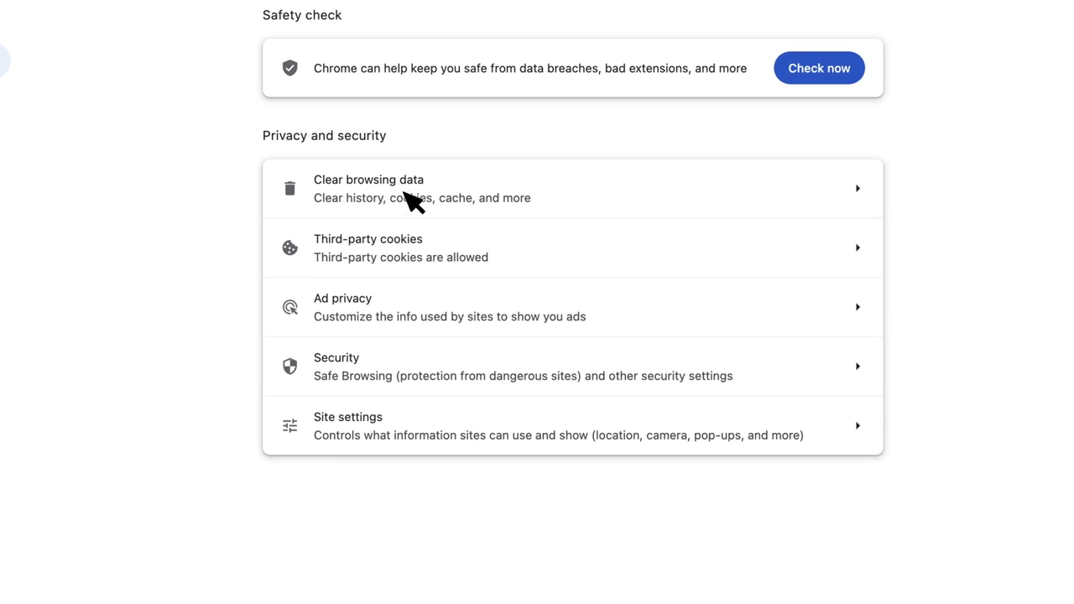
# - Clear the last hour of Chrome browsing data and scroll the QuickBooks article to 'I lost access'
pyautogui.click(411, 199)
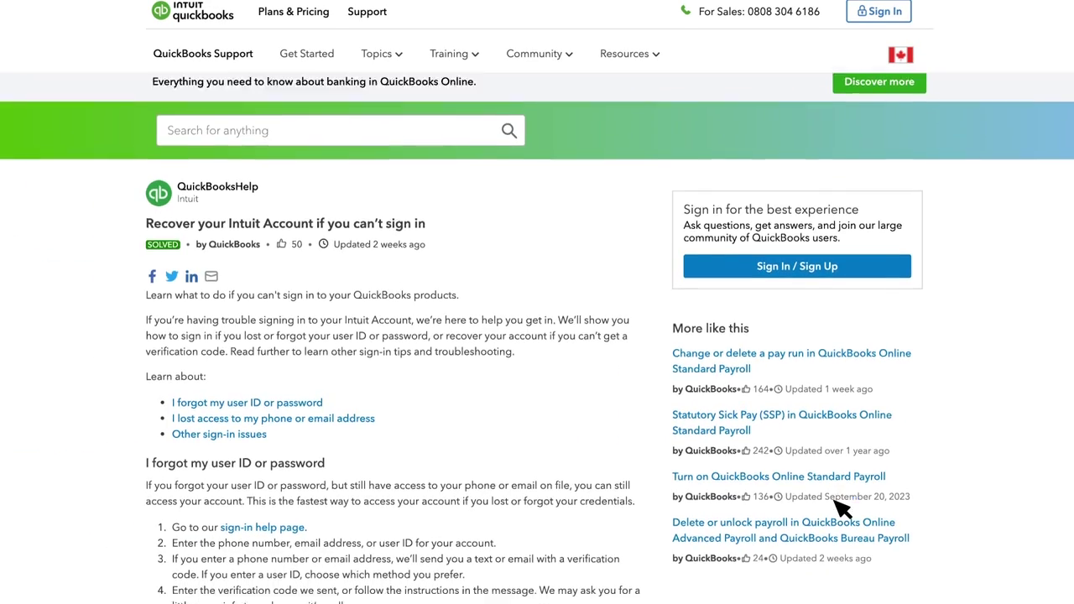
pyautogui.scroll(-6, 841, 508)
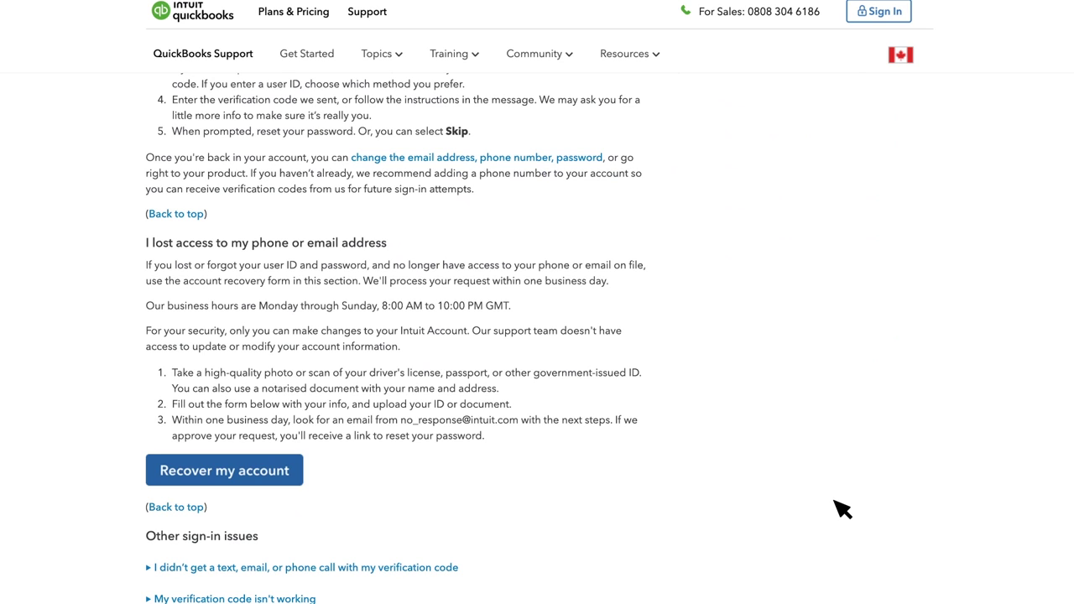
# - Start the account recovery request and choose to update both Email & Phone number
pyautogui.scroll(-1, 842, 508)
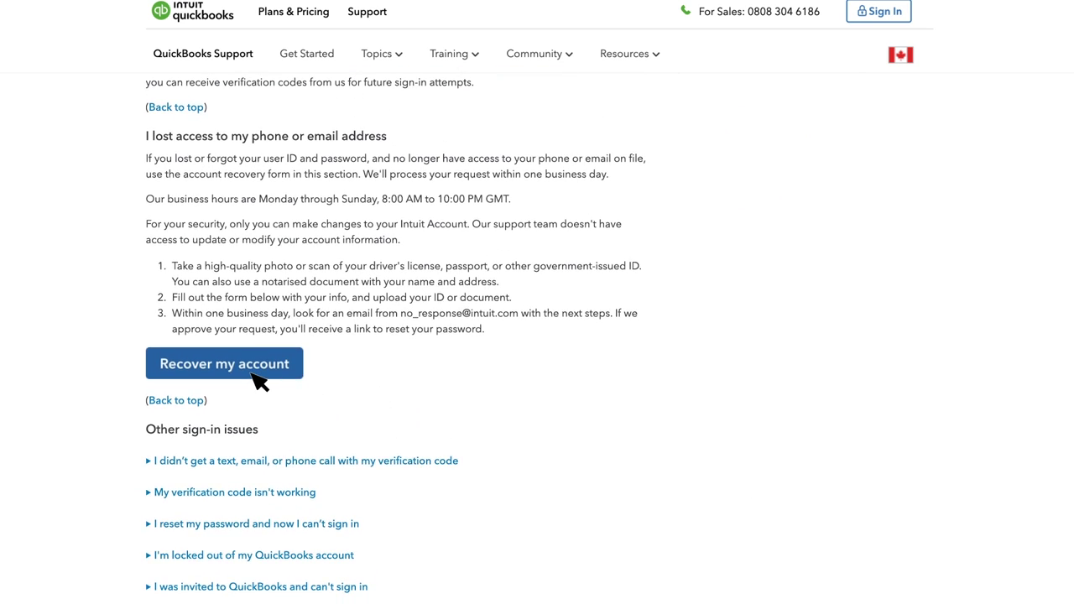
pyautogui.click(258, 381)
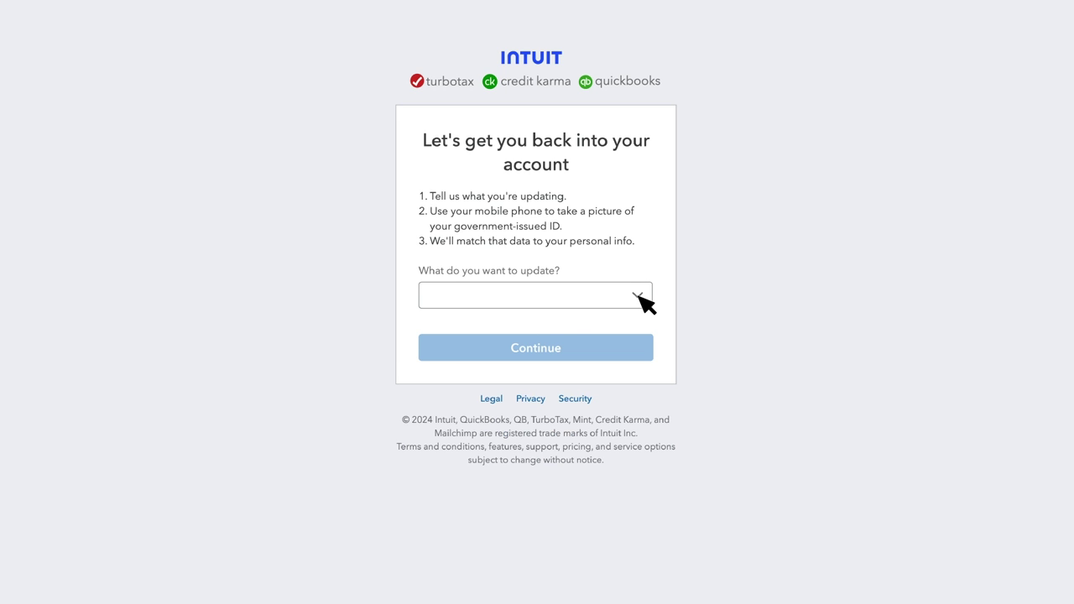
pyautogui.click(643, 301)
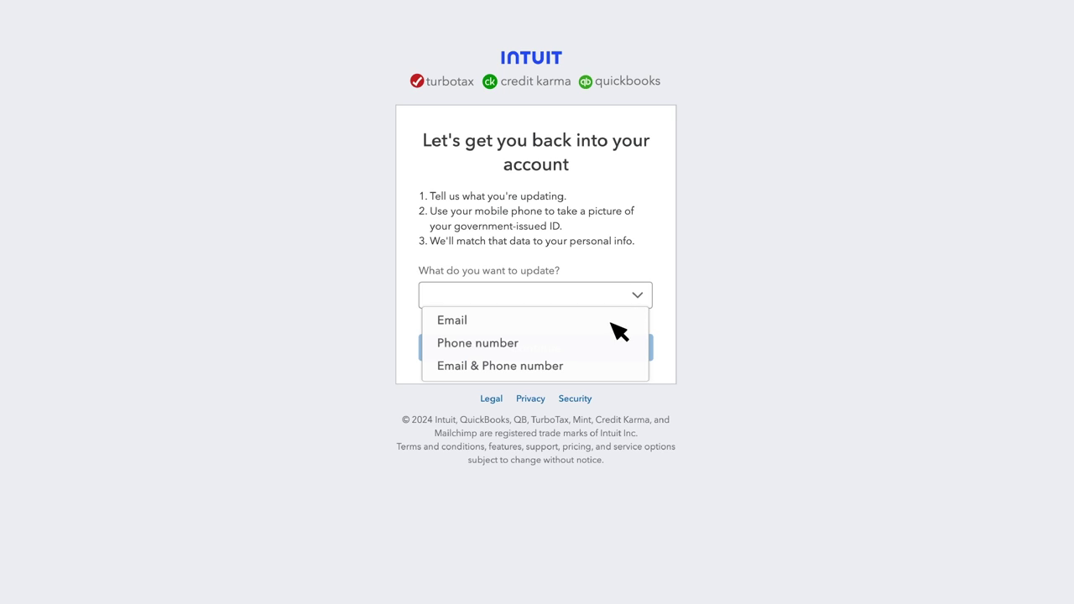
pyautogui.click(568, 367)
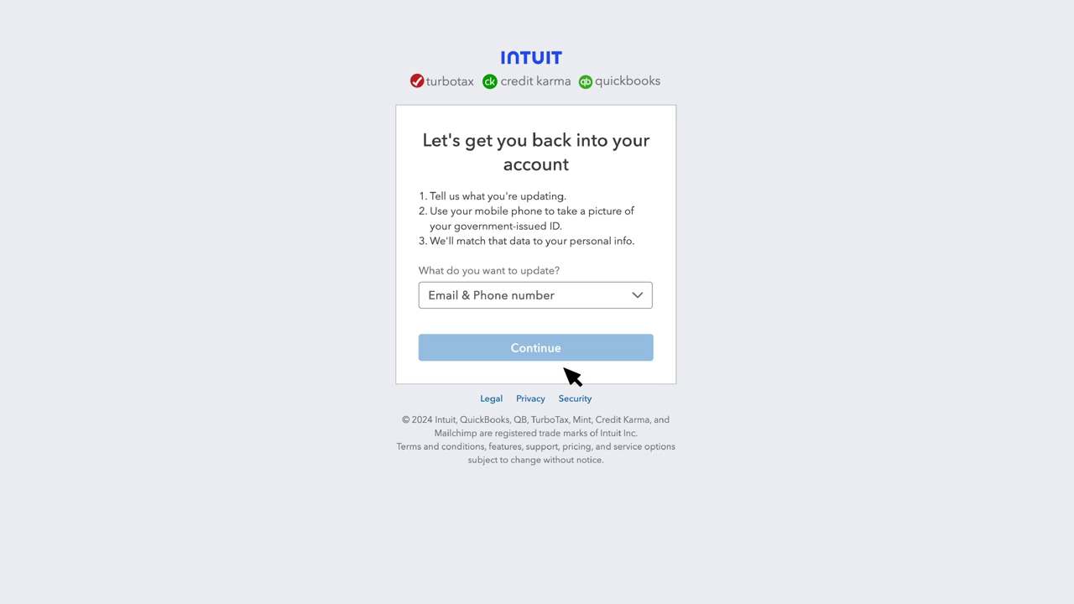
# - Enter the account's current user ID and current email address
pyautogui.click(570, 361)
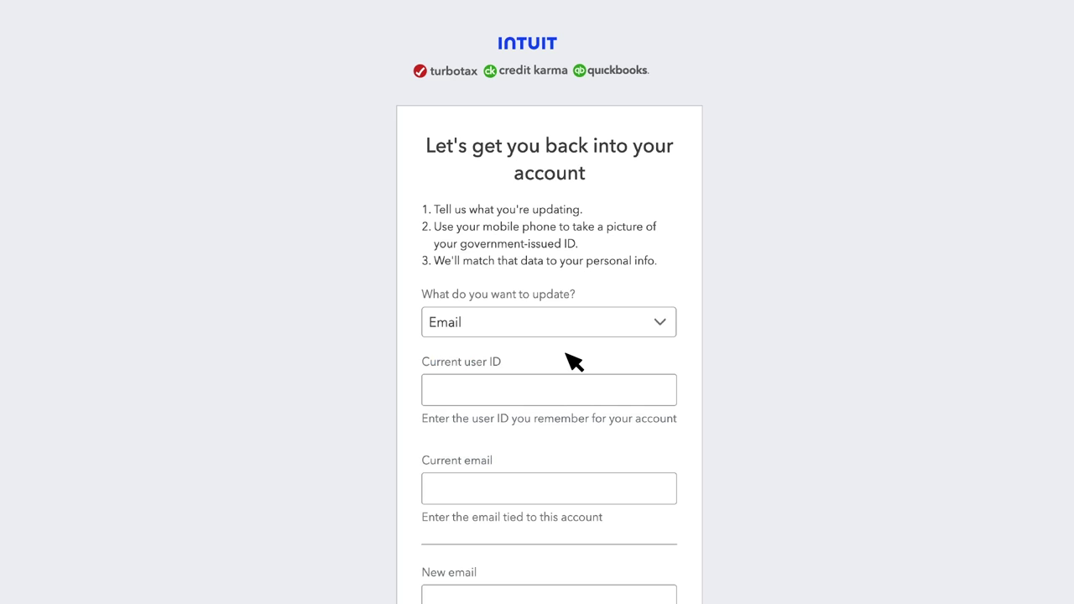
pyautogui.click(538, 391)
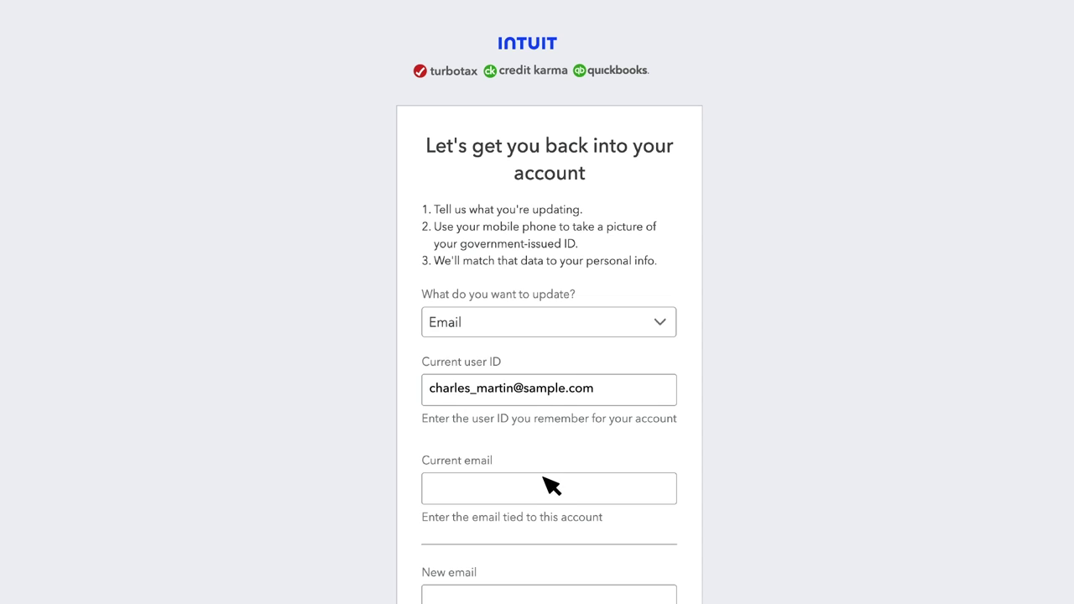
pyautogui.click(545, 490)
# - Enter and confirm the new email address, then submit to reach verification
pyautogui.scroll(-3, 578, 377)
pyautogui.click(583, 346)
pyautogui.click(562, 440)
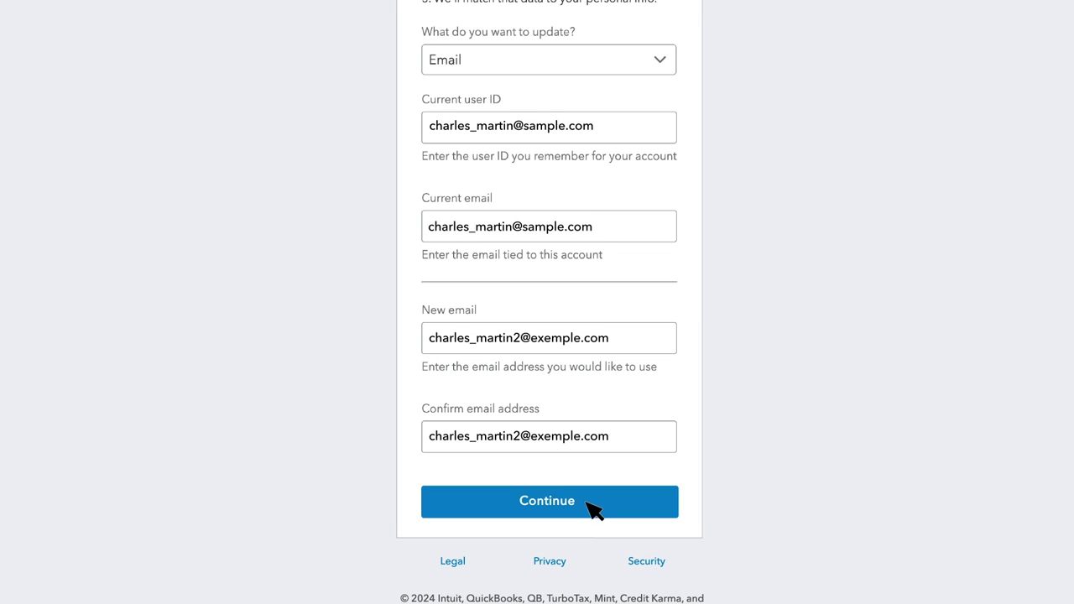
pyautogui.click(593, 507)
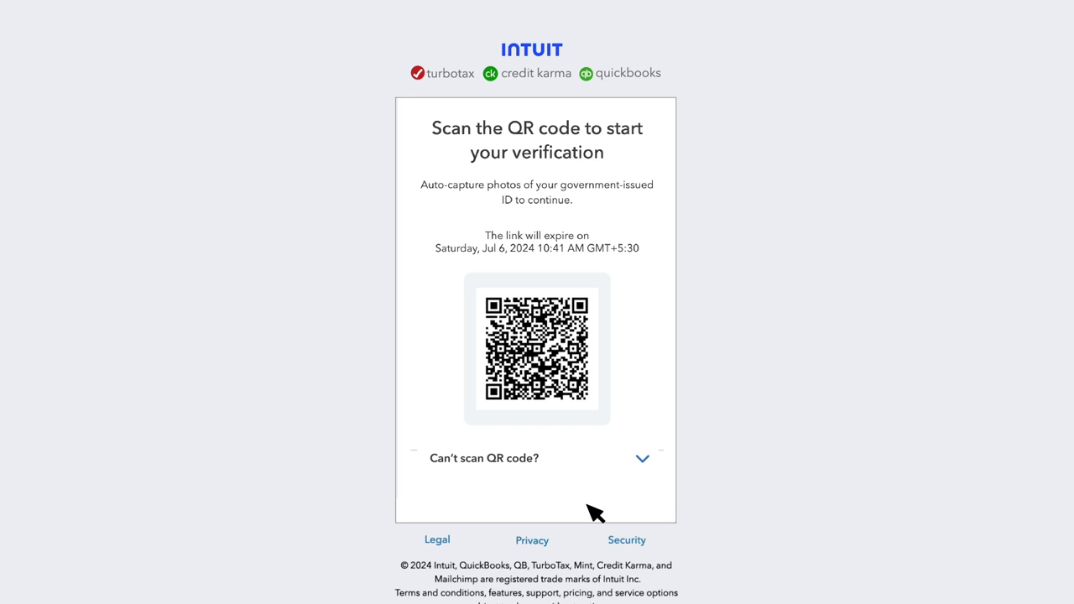
# - Choose manual ID upload instead of the QR code, with Driver's license as document type
pyautogui.click(643, 461)
pyautogui.scroll(-1, 621, 420)
pyautogui.scroll(-1, 621, 414)
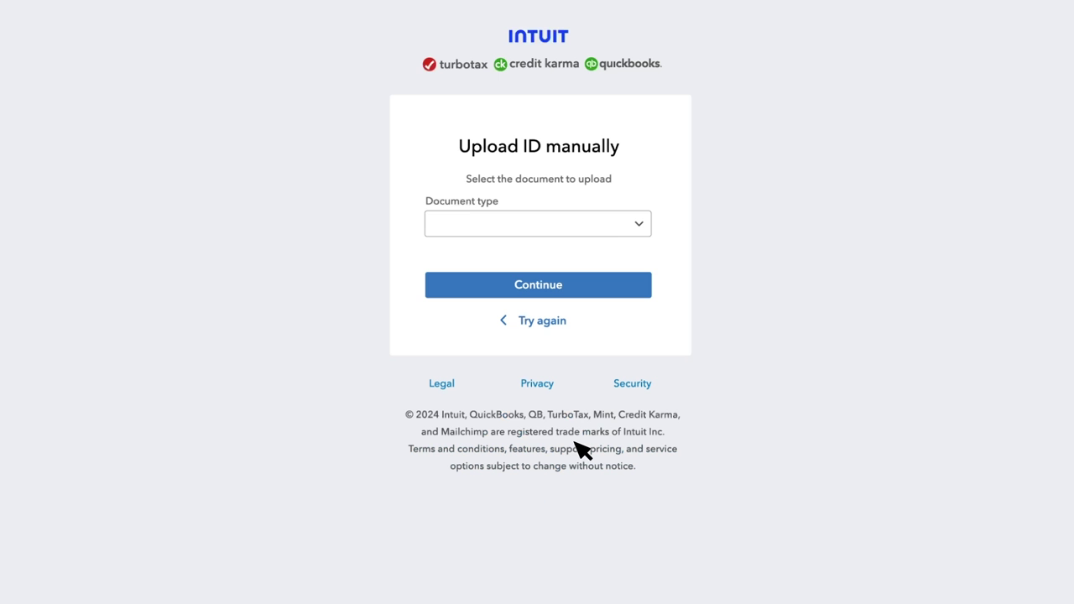
pyautogui.click(635, 221)
pyautogui.click(537, 246)
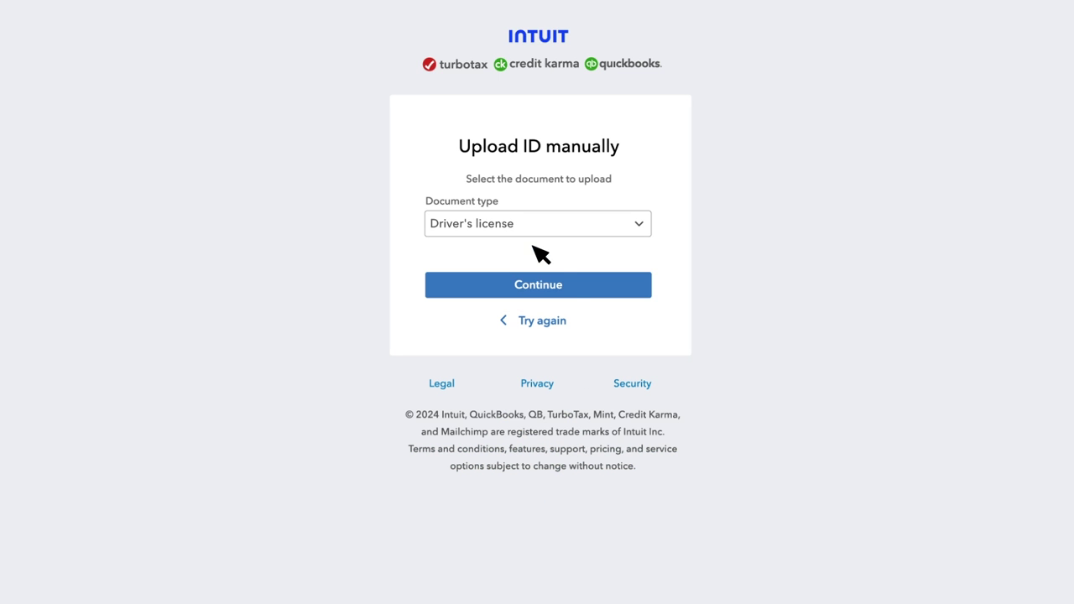
pyautogui.click(569, 289)
# - Upload the license front and back photos and continue to personal details
pyautogui.click(503, 369)
pyautogui.click(442, 206)
pyautogui.click(743, 445)
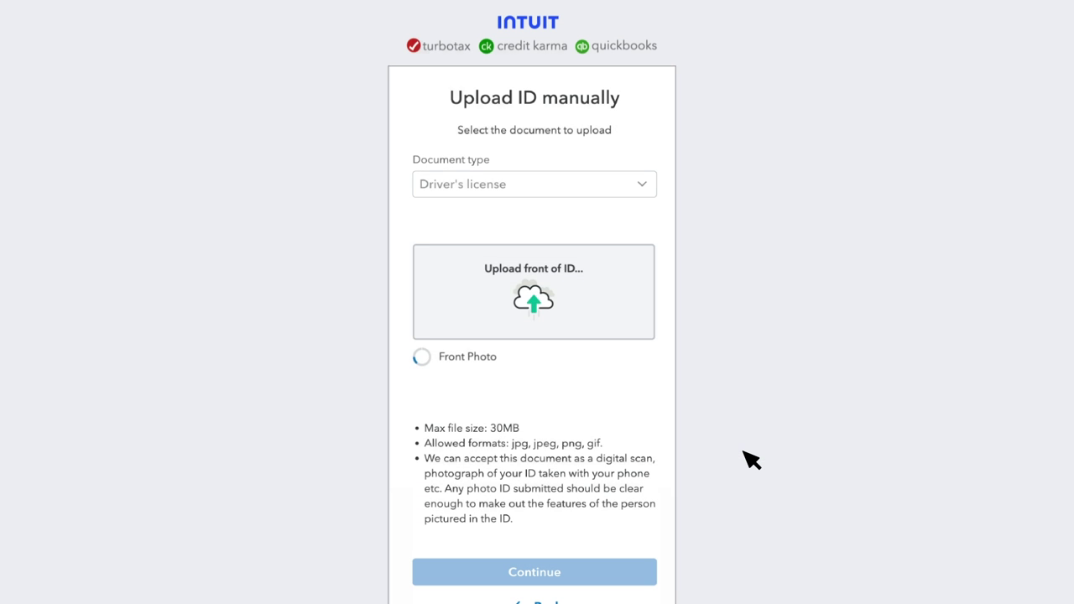
pyautogui.click(506, 340)
pyautogui.click(434, 227)
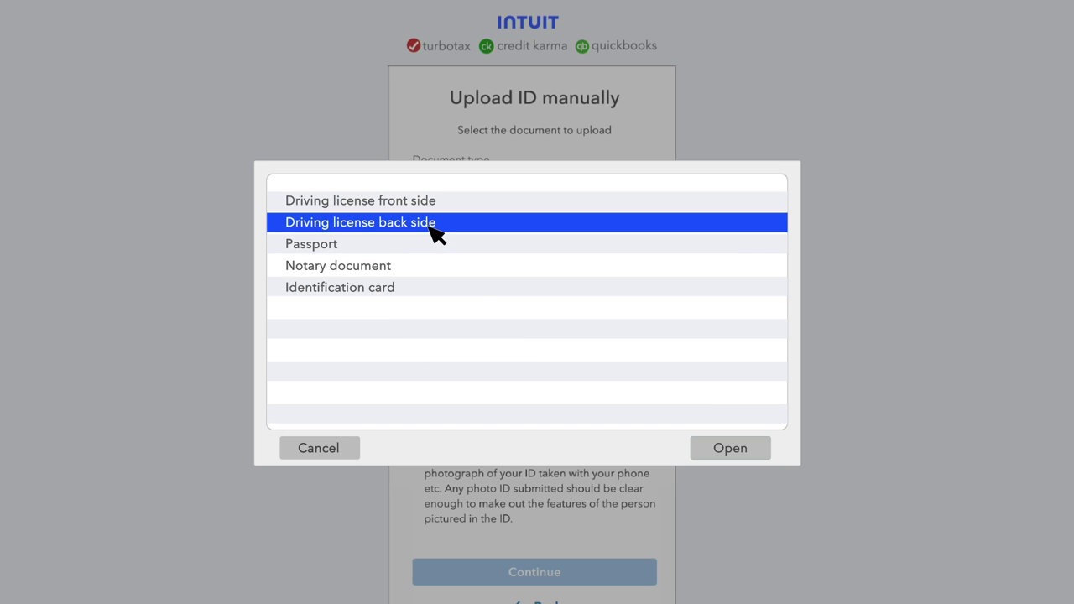
pyautogui.click(747, 452)
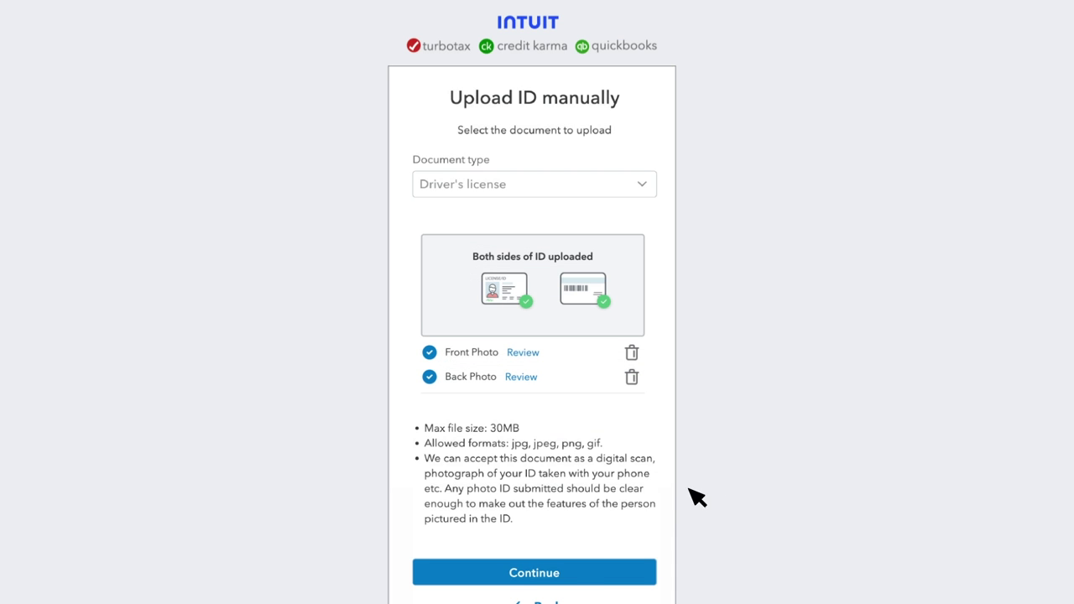
pyautogui.click(578, 576)
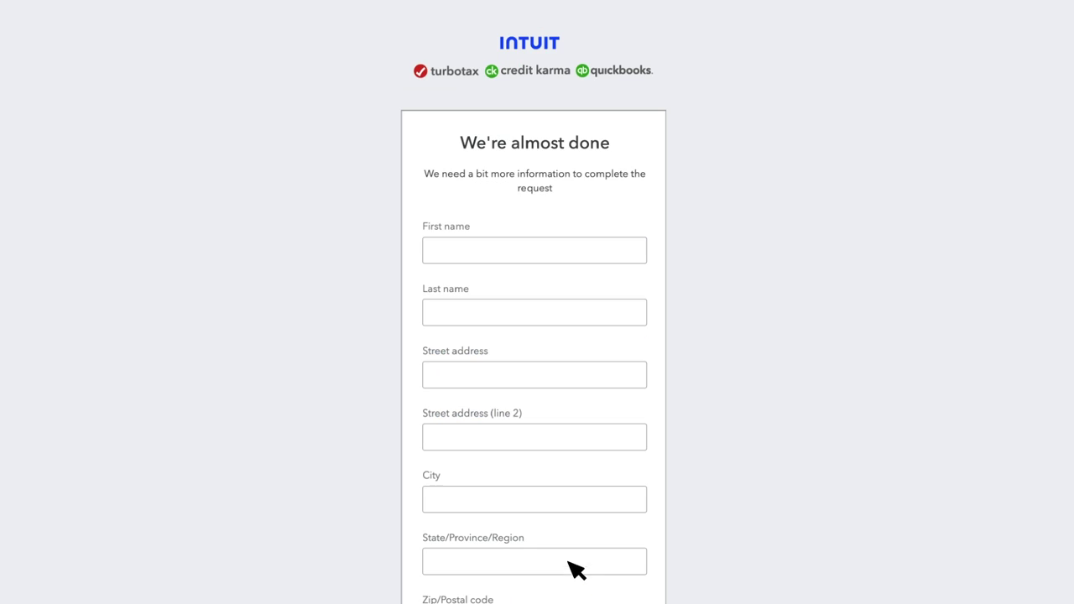
# - Fill in the account holder's first name, last name and street address
pyautogui.click(521, 243)
pyautogui.click(521, 312)
pyautogui.click(522, 377)
pyautogui.write('123456 31 Any Street')
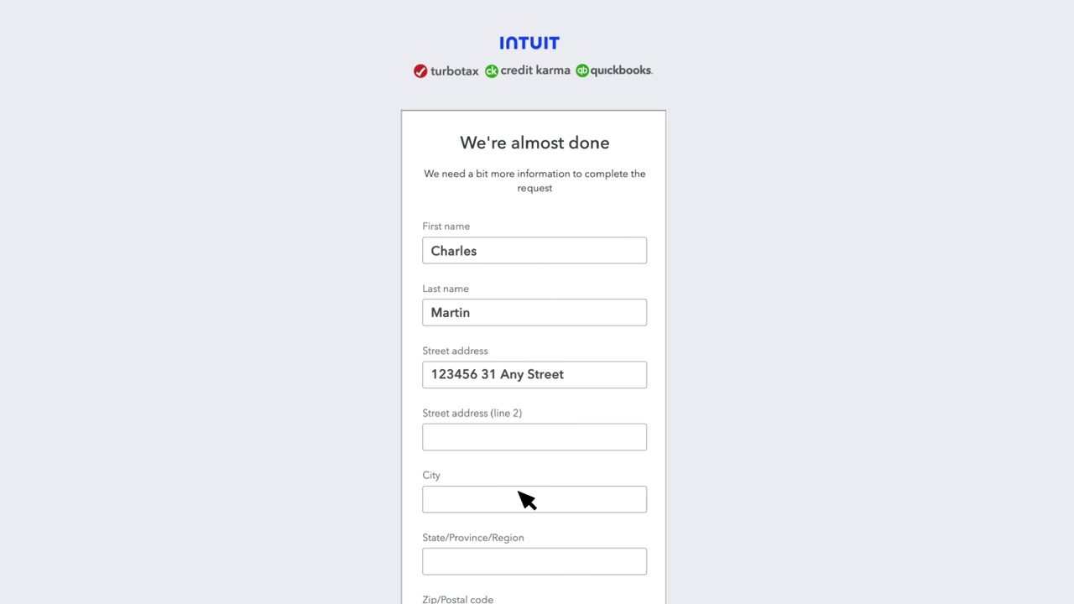
# - Enter the city, province and postal code, then submit the details for review
pyautogui.click(520, 495)
pyautogui.write('Edmonton')
pyautogui.scroll(-3, 522, 432)
pyautogui.click(518, 330)
pyautogui.write('AB')
pyautogui.click(510, 392)
pyautogui.write('T6J4K7')
pyautogui.click(568, 481)
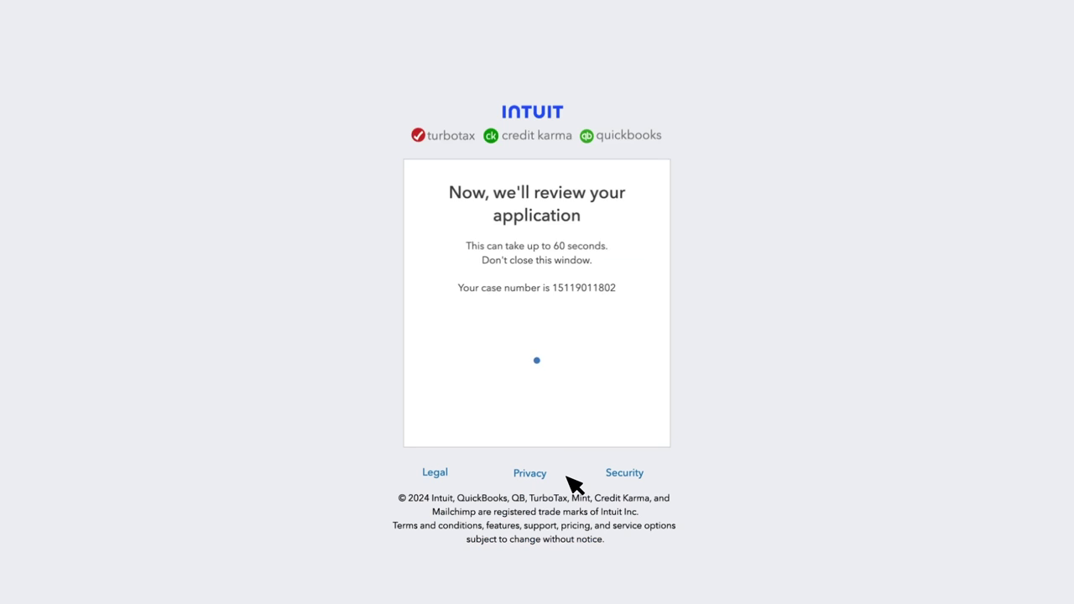